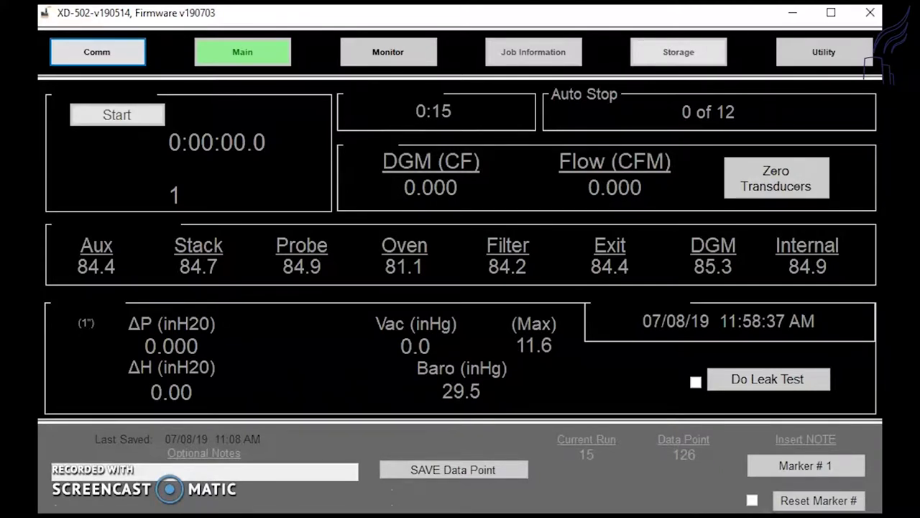
Connect to the sampling console over USB.
left_click(100, 63)
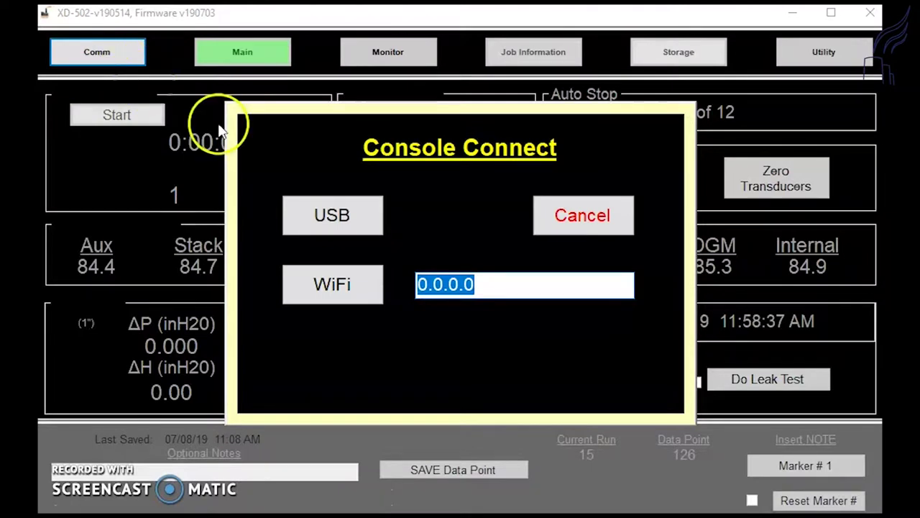
left_click(319, 217)
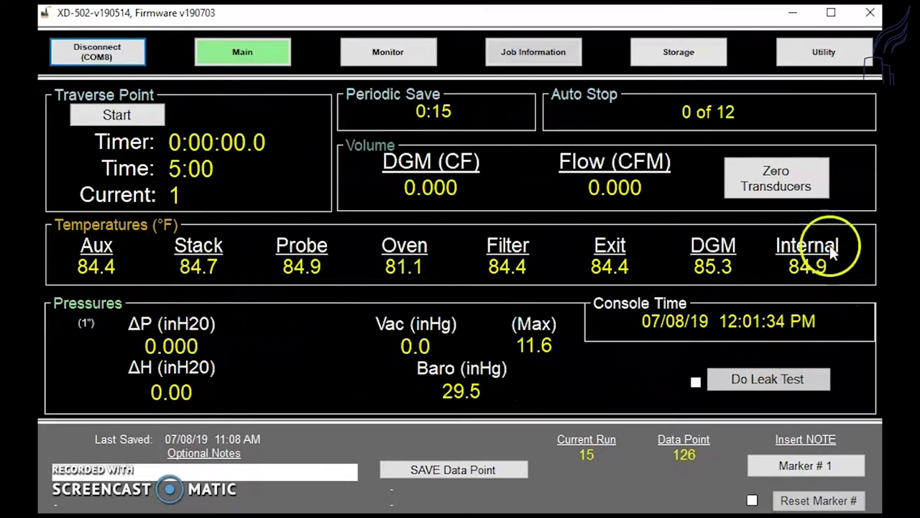
left_click(400, 269)
Open the Calibrations window from the console's utility settings.
left_click(800, 57)
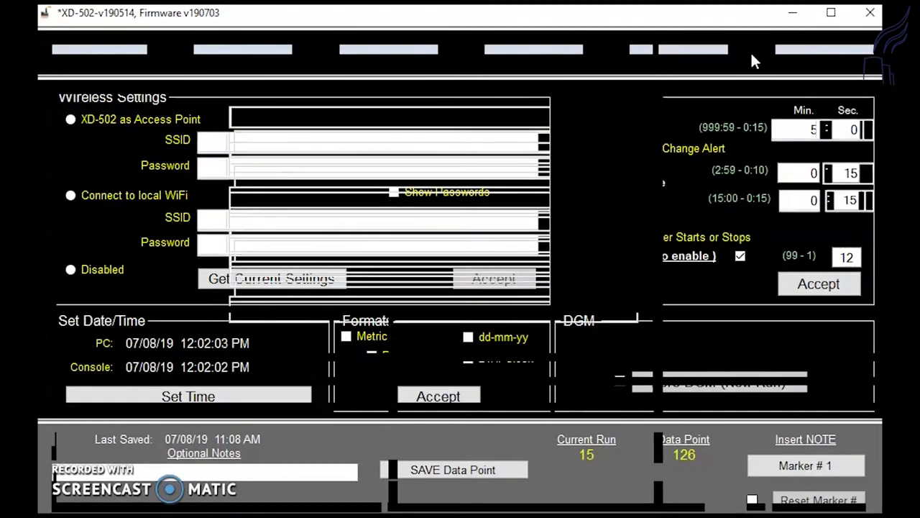
left_click(795, 179)
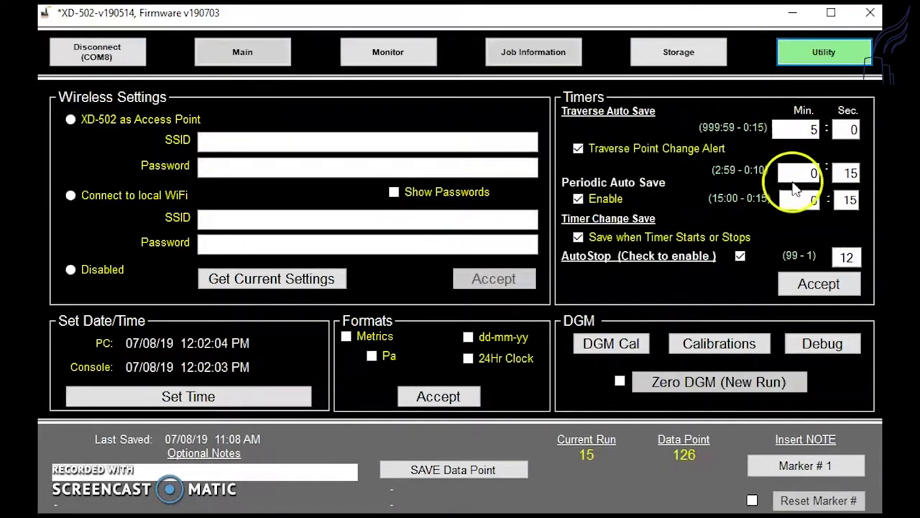
left_click(707, 349)
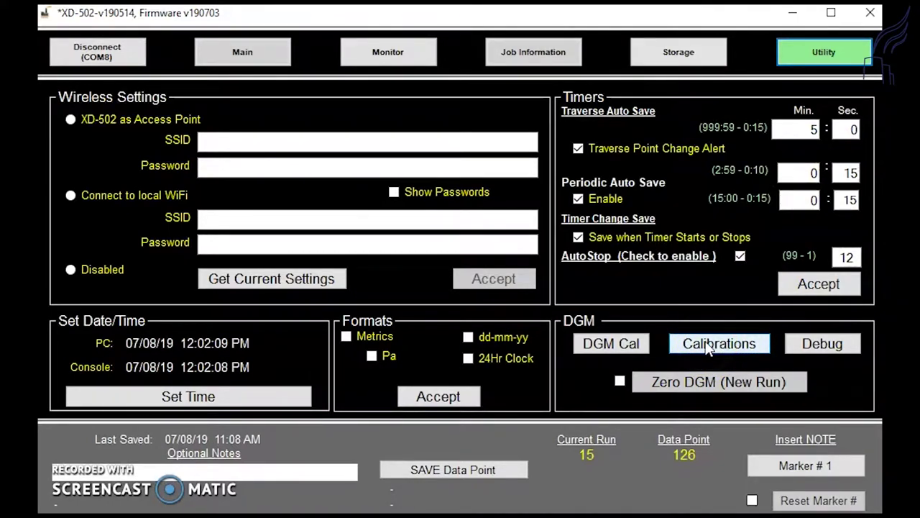
left_click(707, 342)
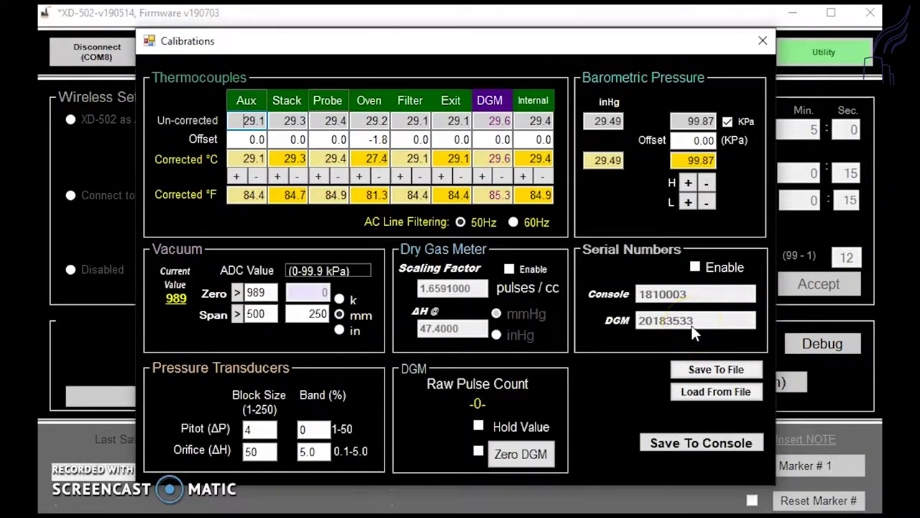
left_click(468, 272)
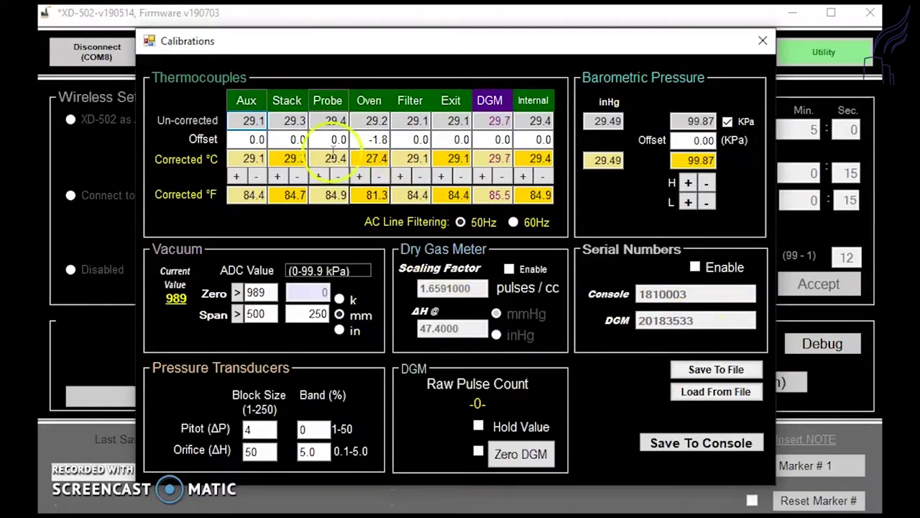
left_click(212, 78)
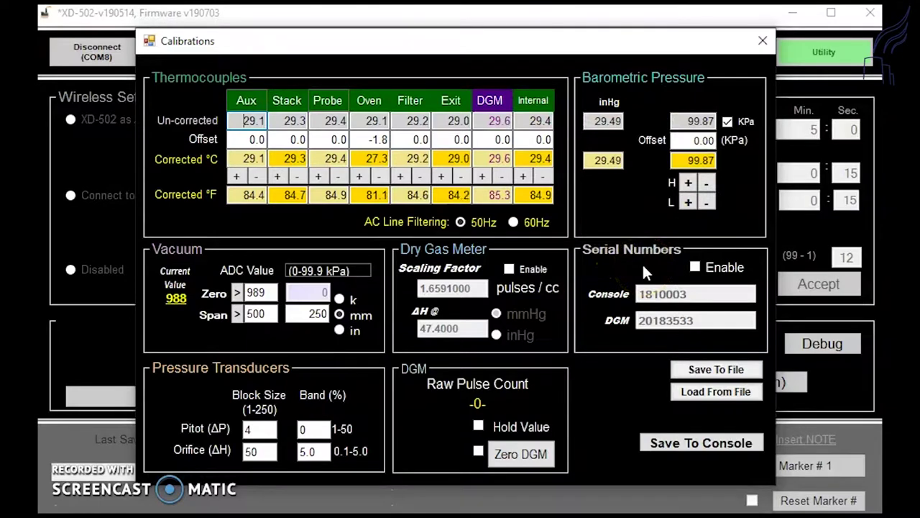
left_click(317, 126)
left_click(176, 98)
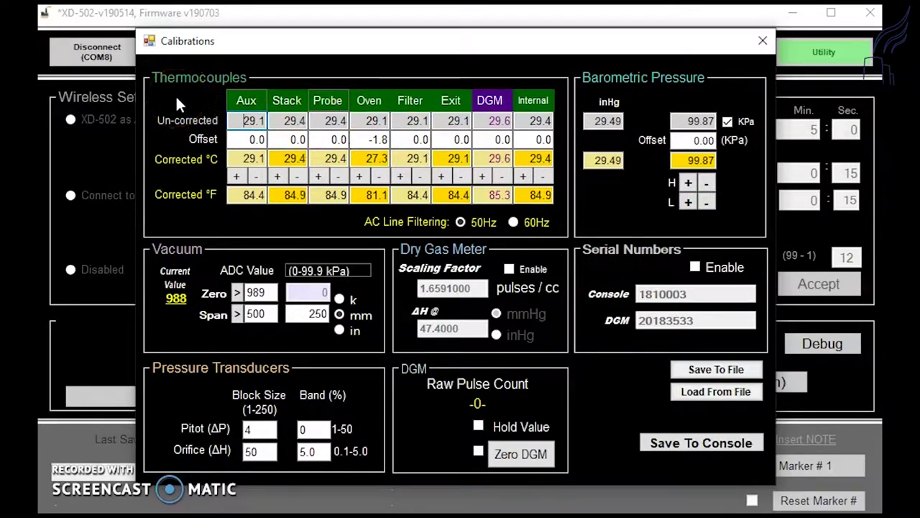
left_click(215, 151)
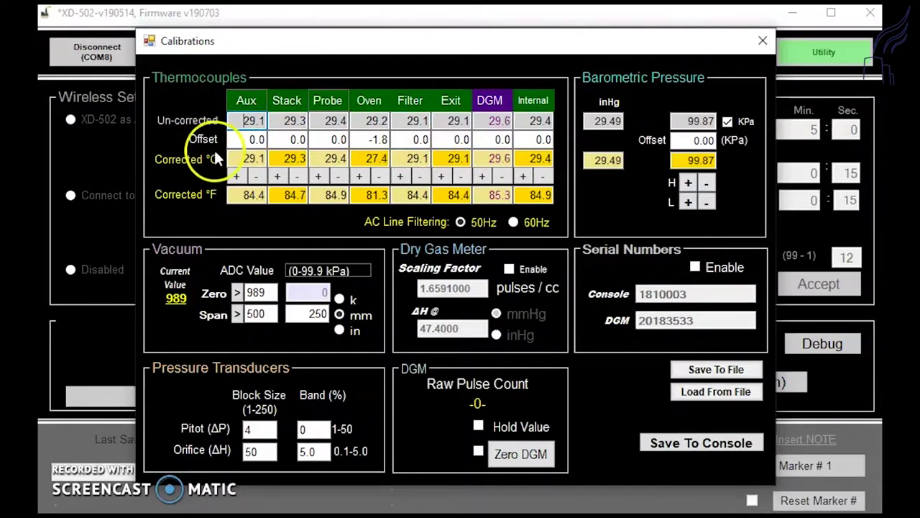
left_click(234, 123)
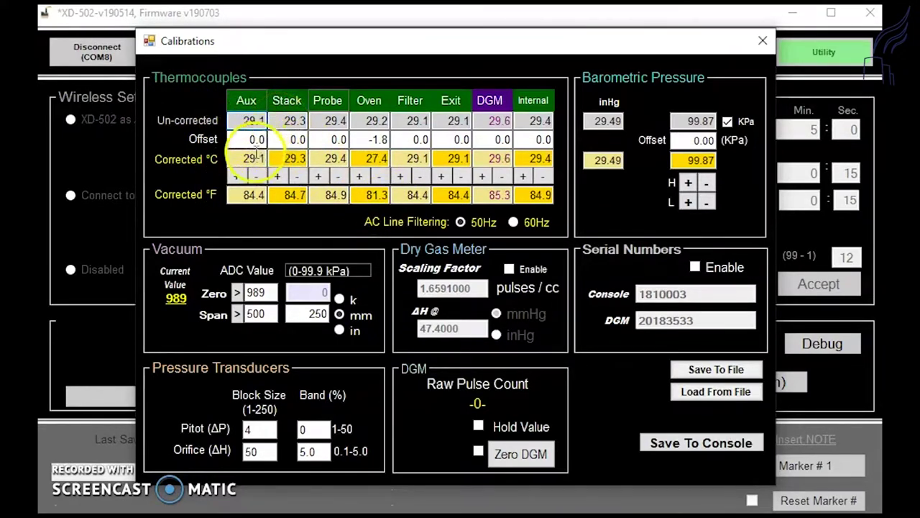
Raise the Aux thermocouple offset in small increments and bring it back down to 0.0.
left_click(236, 176)
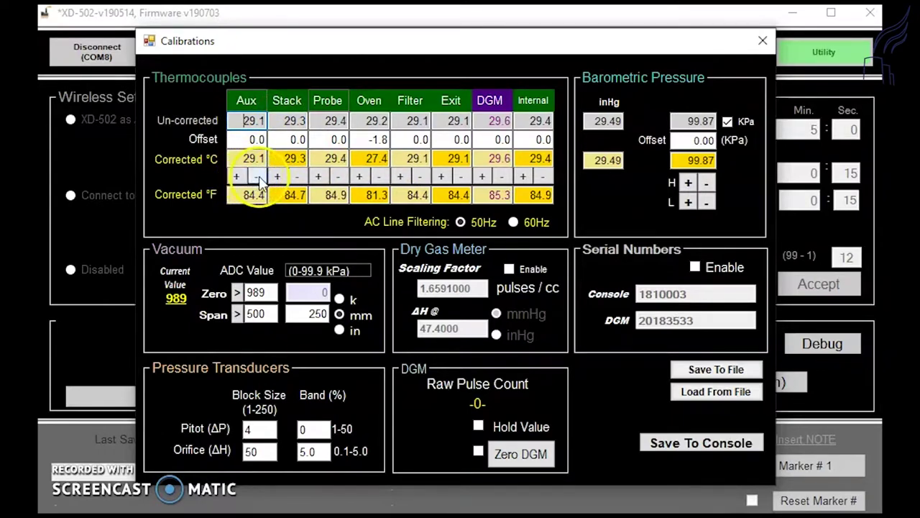
left_click(238, 177)
left_click(237, 177)
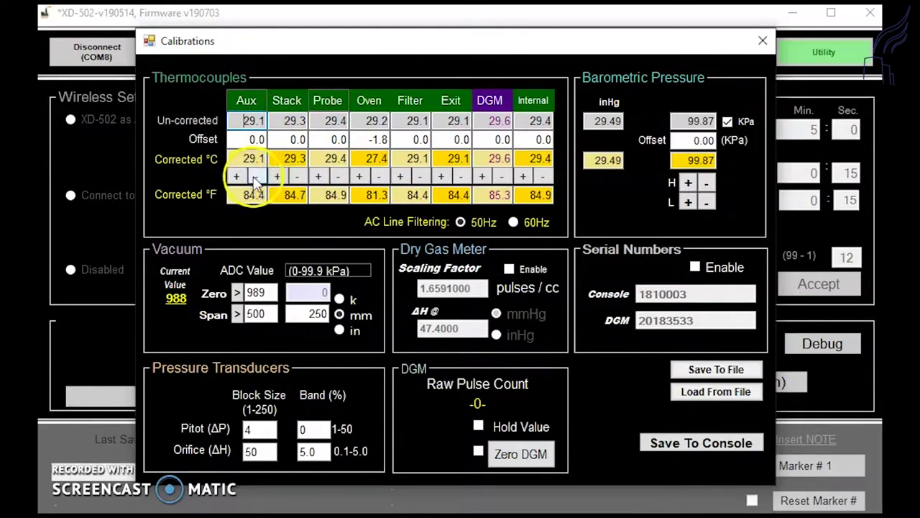
left_click(237, 176)
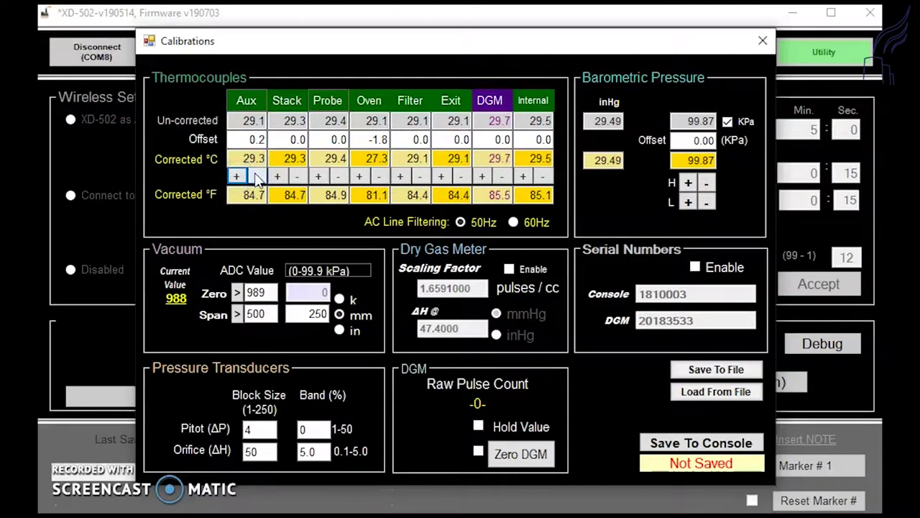
left_click(255, 174)
left_click(256, 176)
left_click(257, 177)
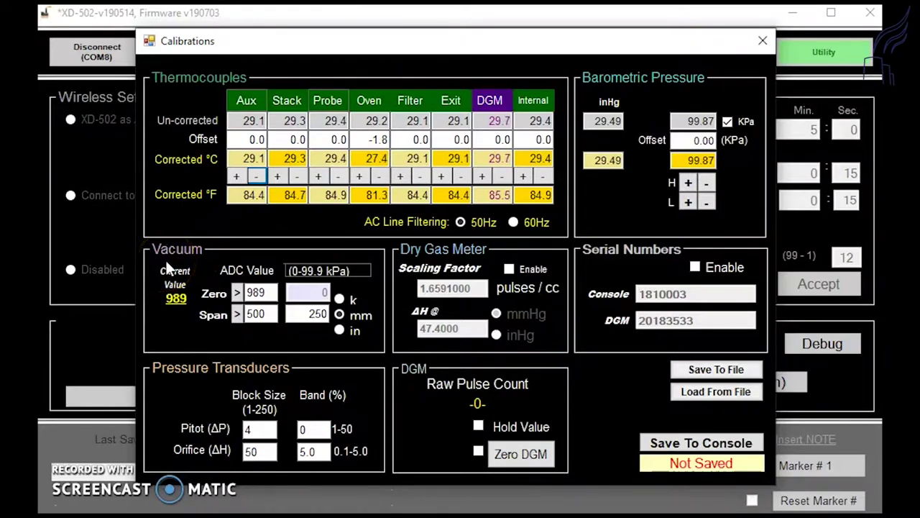
Capture the current vacuum sensor reading as the Zero ADC value, 989.
left_click(241, 301)
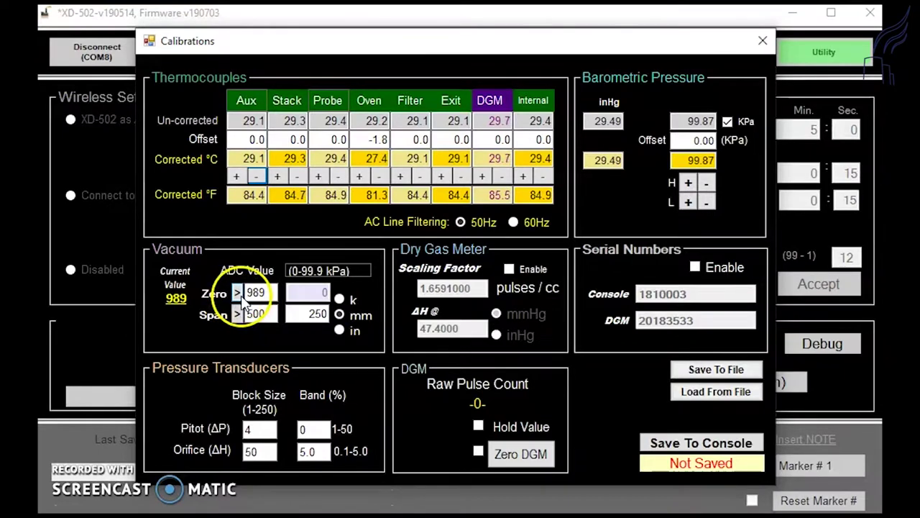
left_click(161, 337)
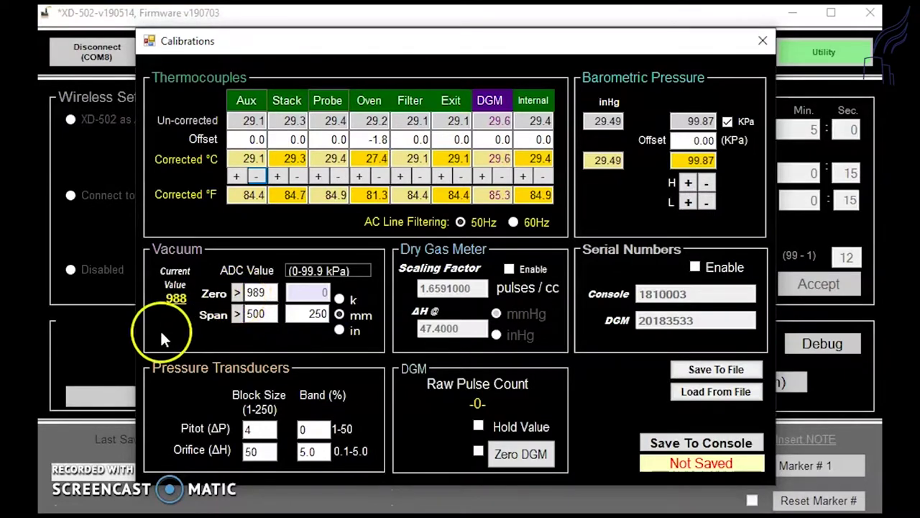
left_click(236, 293)
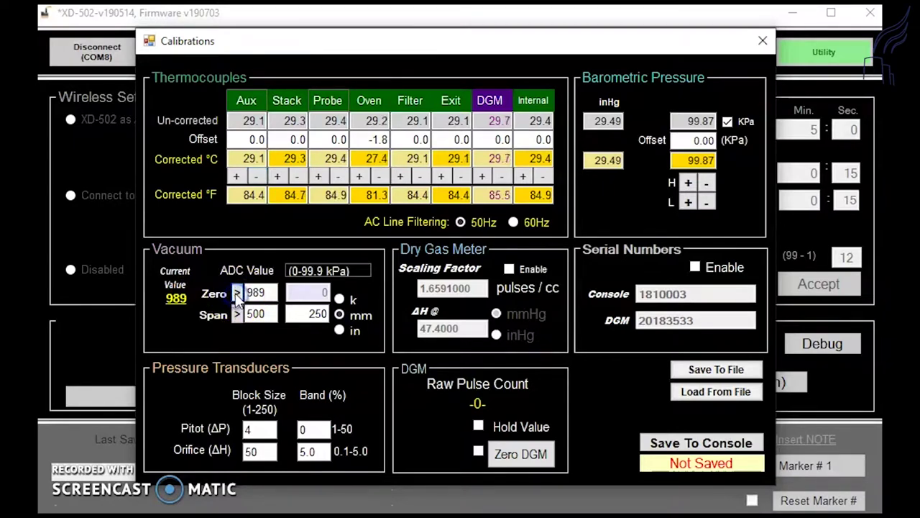
left_click(236, 293)
left_click(236, 293)
left_click(237, 294)
left_click(287, 321)
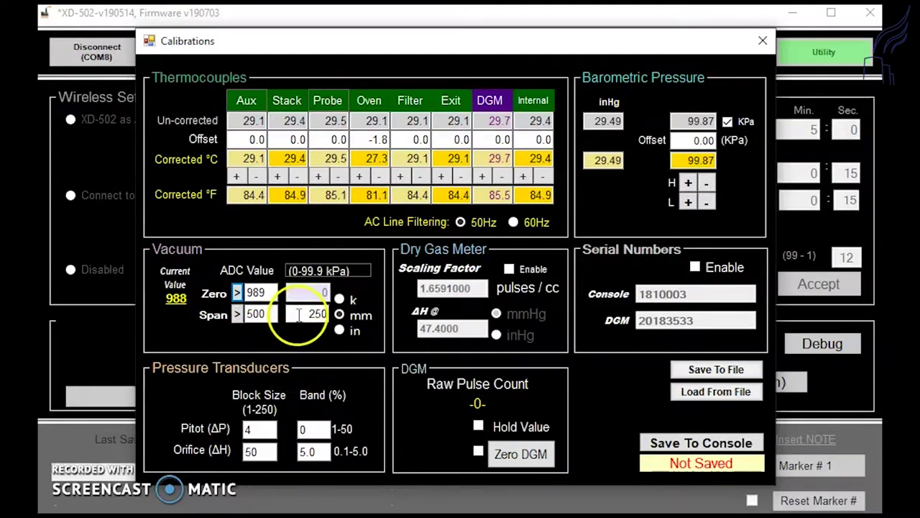
left_click(324, 313)
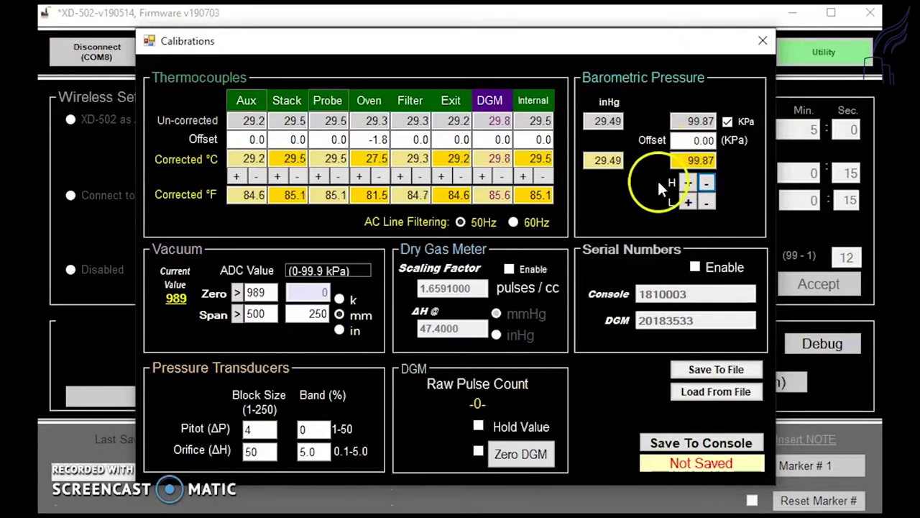
Enable editing of the Dry Gas Meter settings, then switch the ΔH@ unit to inHg and back to mmHg.
left_click(585, 143)
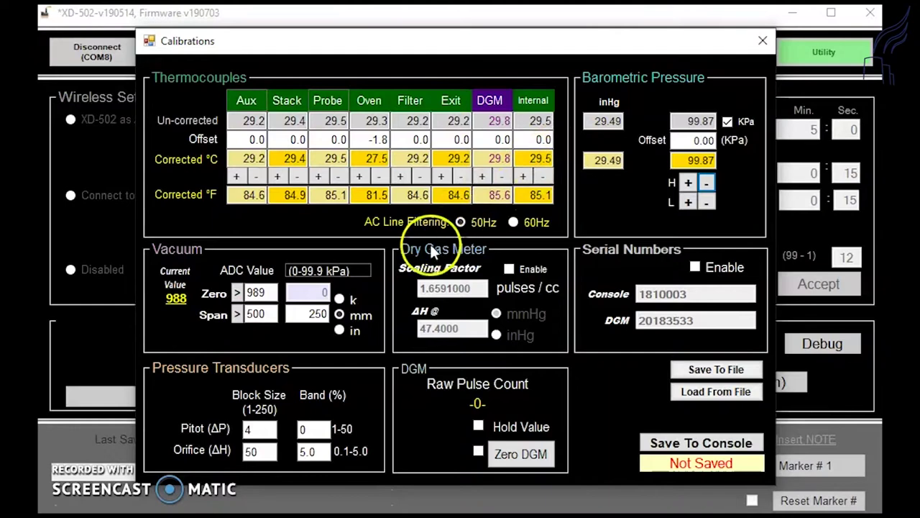
left_click(508, 270)
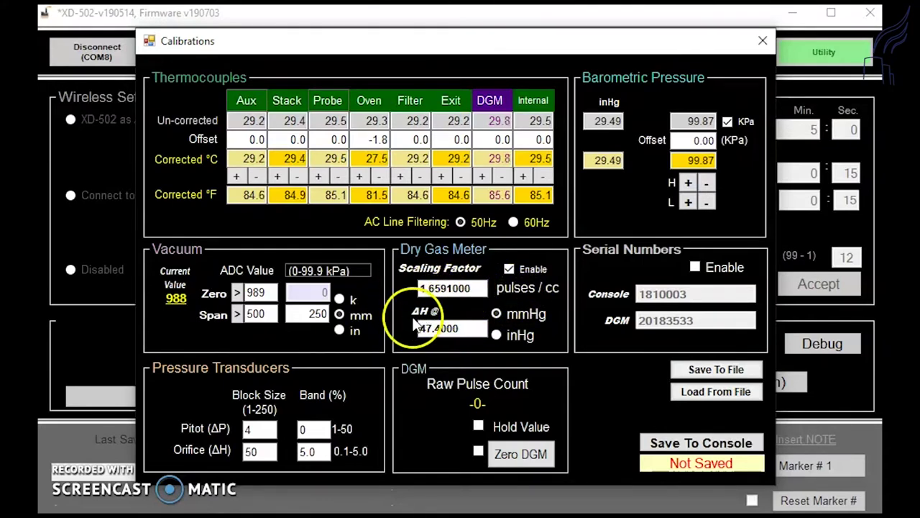
left_click(496, 336)
left_click(496, 314)
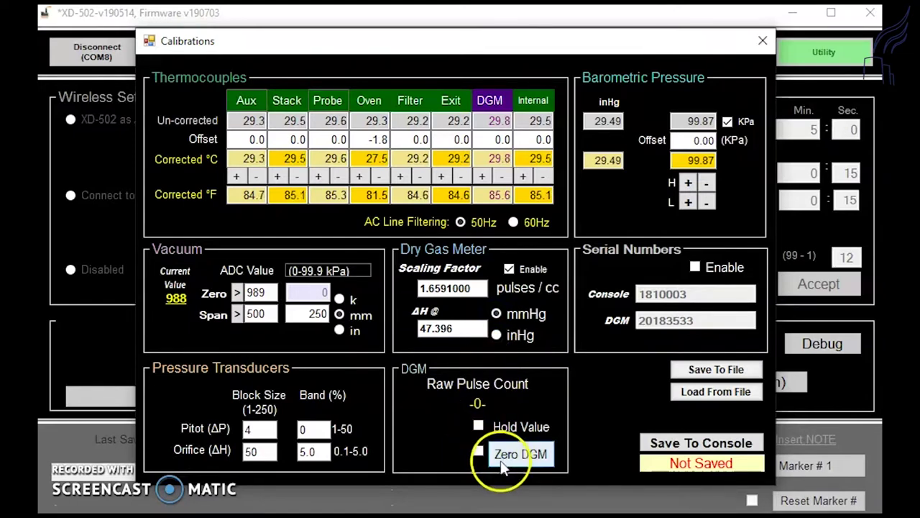
Enable the Zero DGM function for the raw pulse count.
left_click(478, 452)
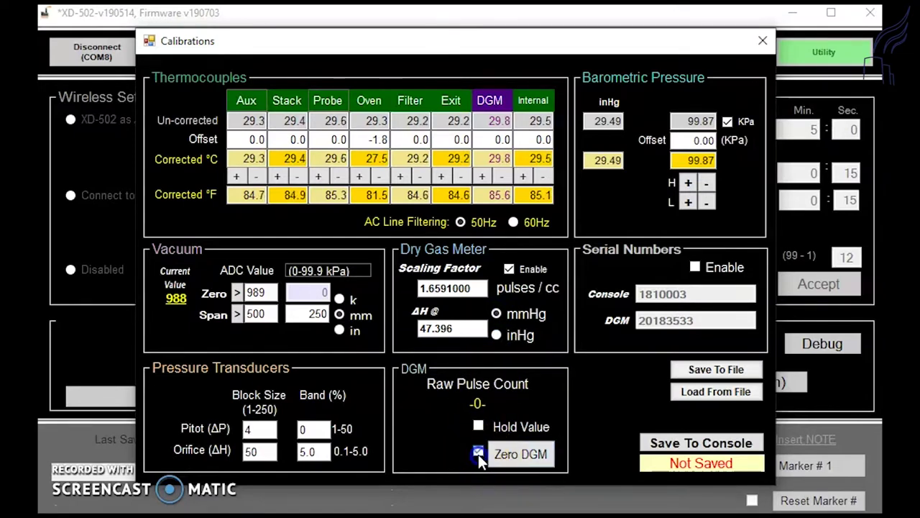
left_click(494, 454)
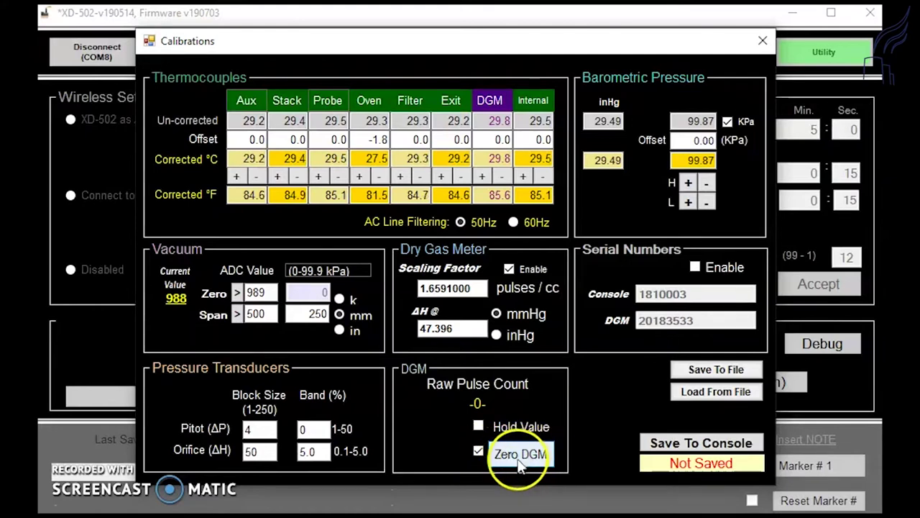
left_click(481, 450)
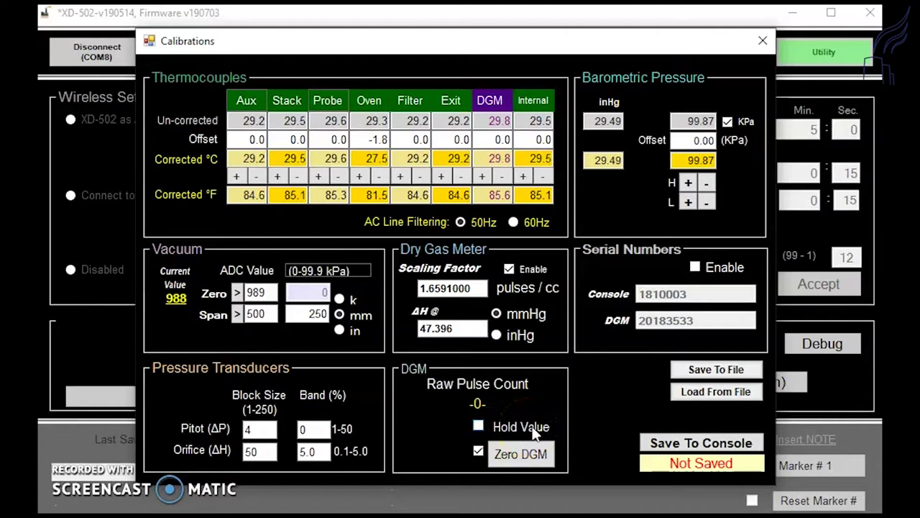
left_click(597, 387)
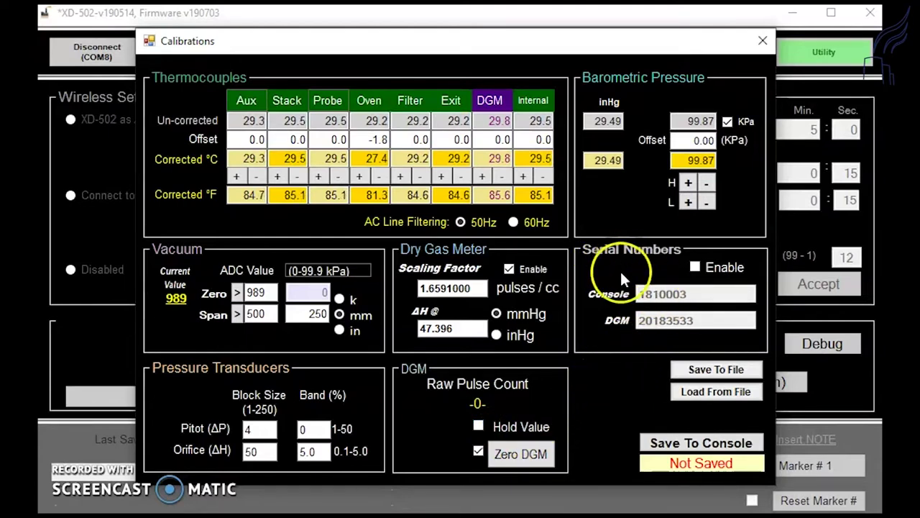
Enable editing of the console and DGM serial numbers, and save the calibration settings to the console.
left_click(613, 324)
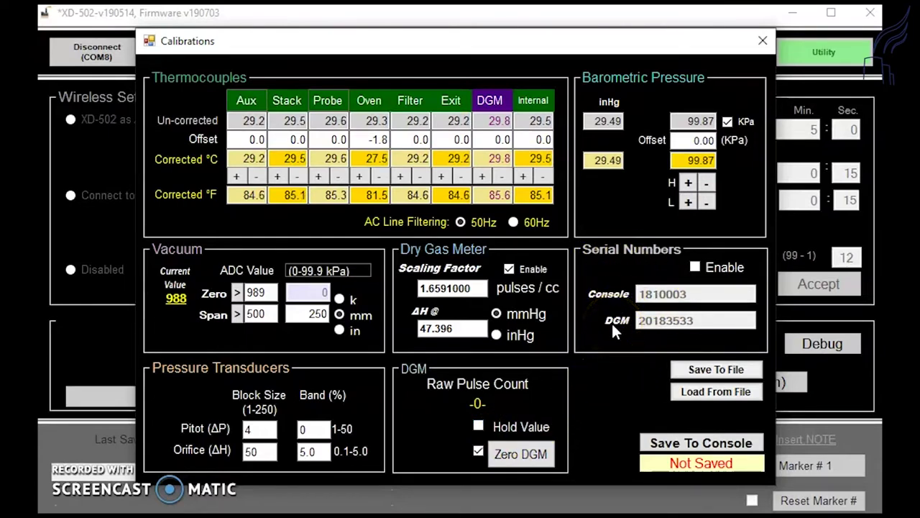
left_click(662, 325)
left_click(695, 269)
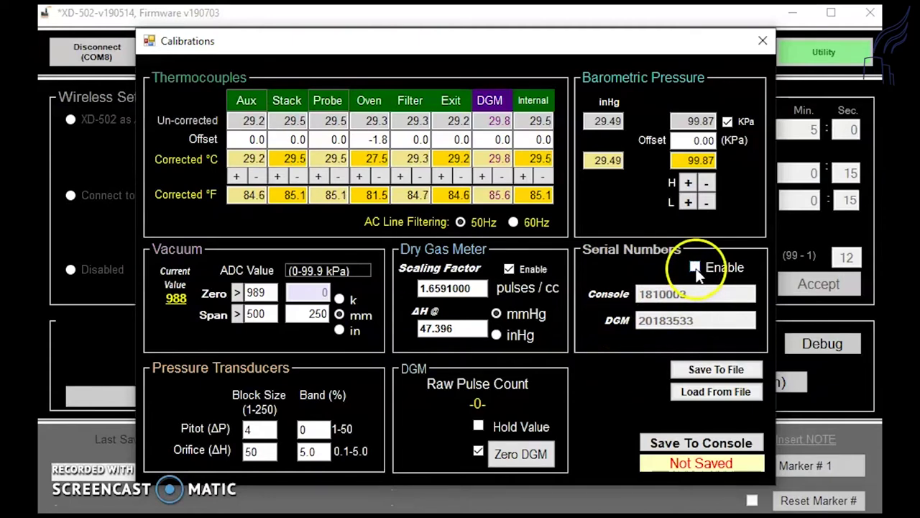
left_click(695, 269)
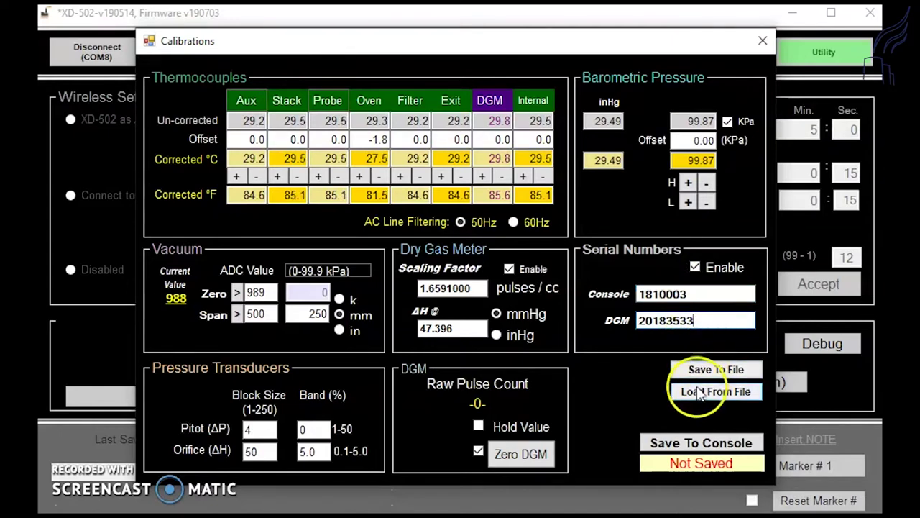
left_click(665, 442)
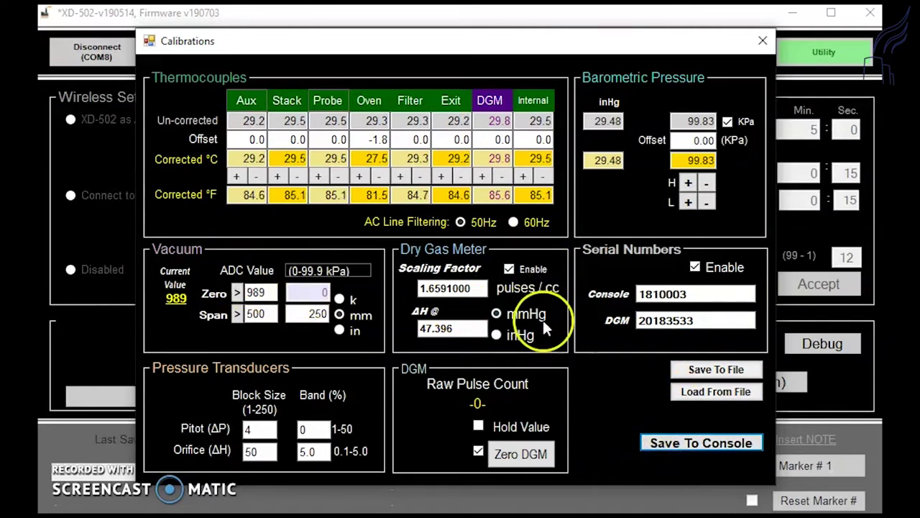
View the dialogs for saving the calibration to a .cal file and loading one from file, cancelling each.
key("Tab")
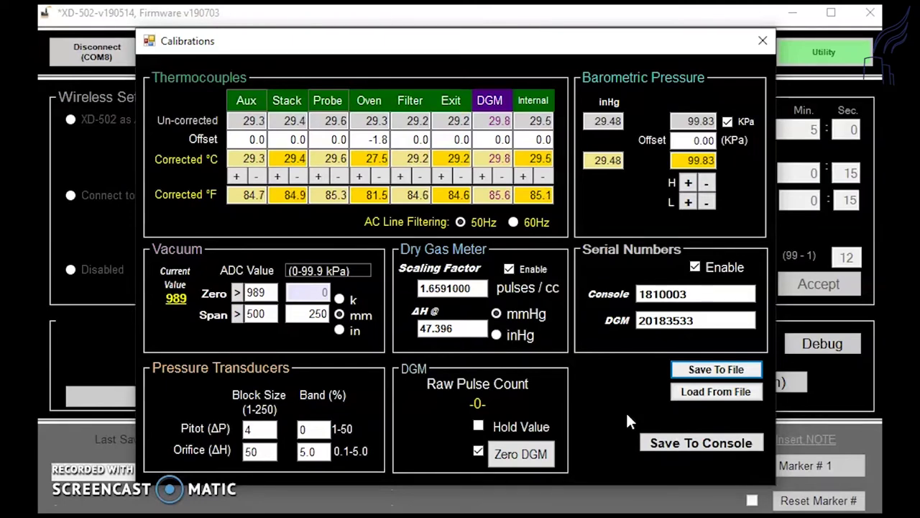
left_click(694, 370)
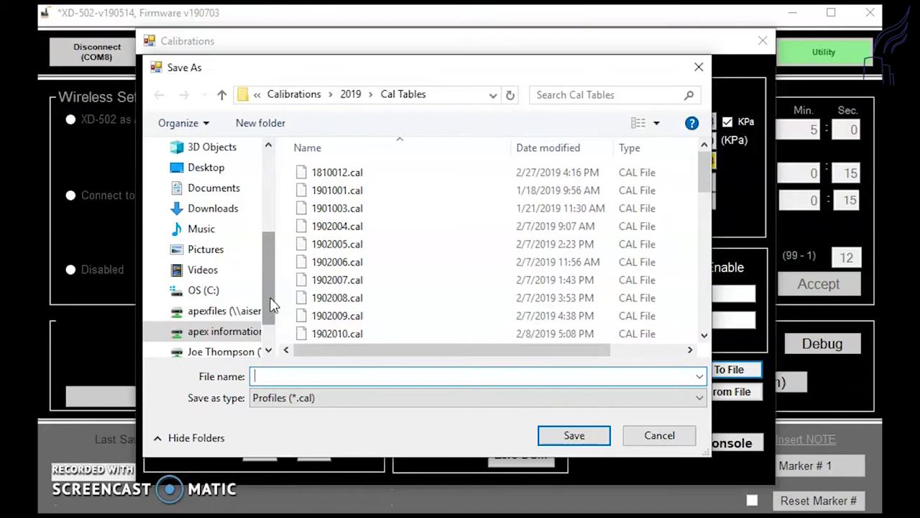
left_click(694, 70)
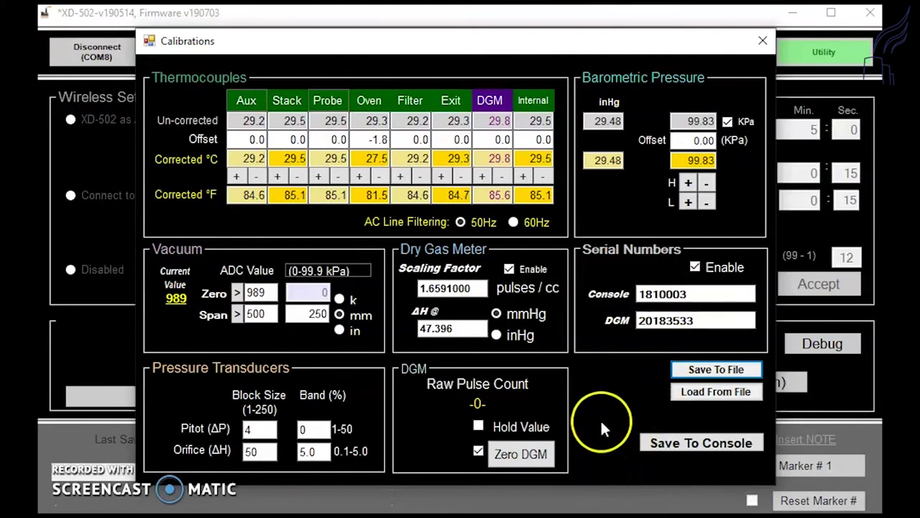
left_click(713, 400)
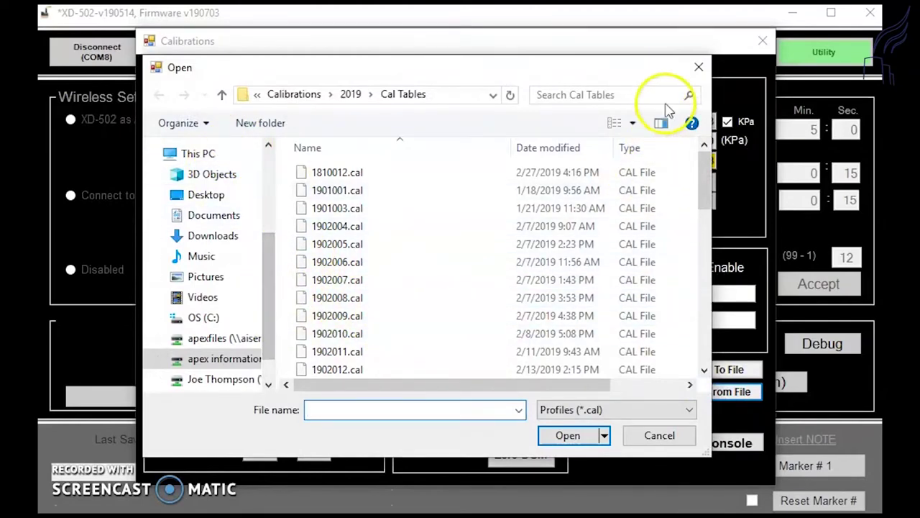
left_click(696, 70)
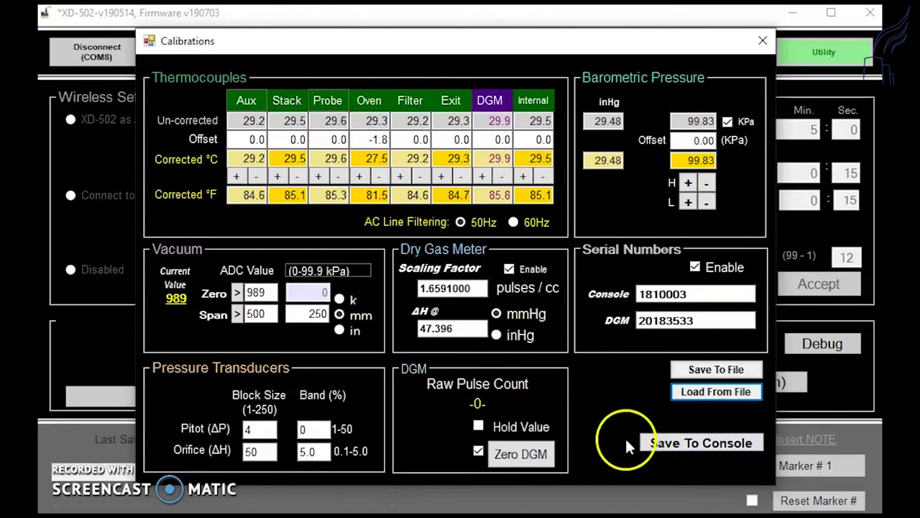
left_click_drag(611, 438, 569, 429)
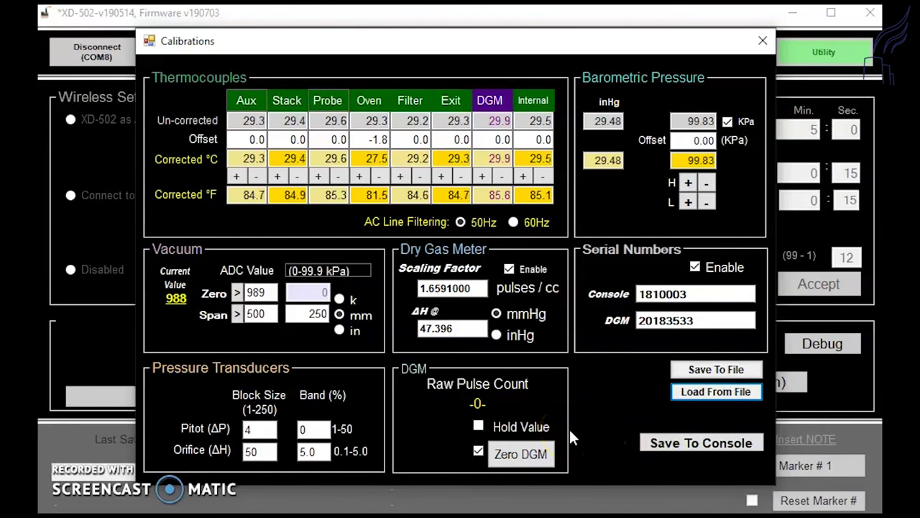